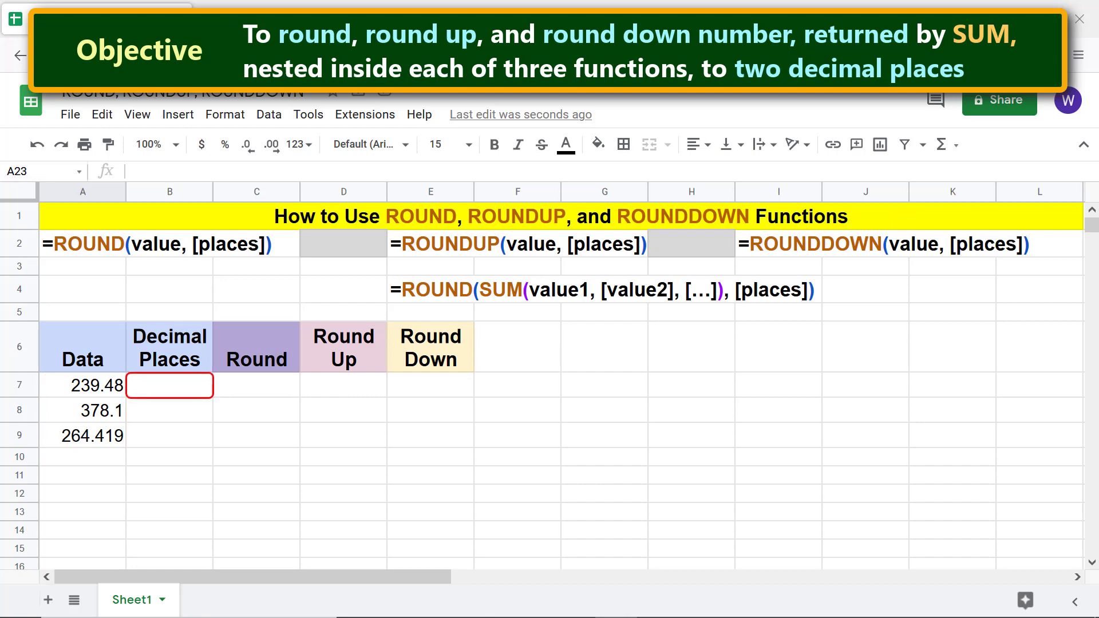
- Enter 2 as the Decimal Places value in cell B7
click(178, 387)
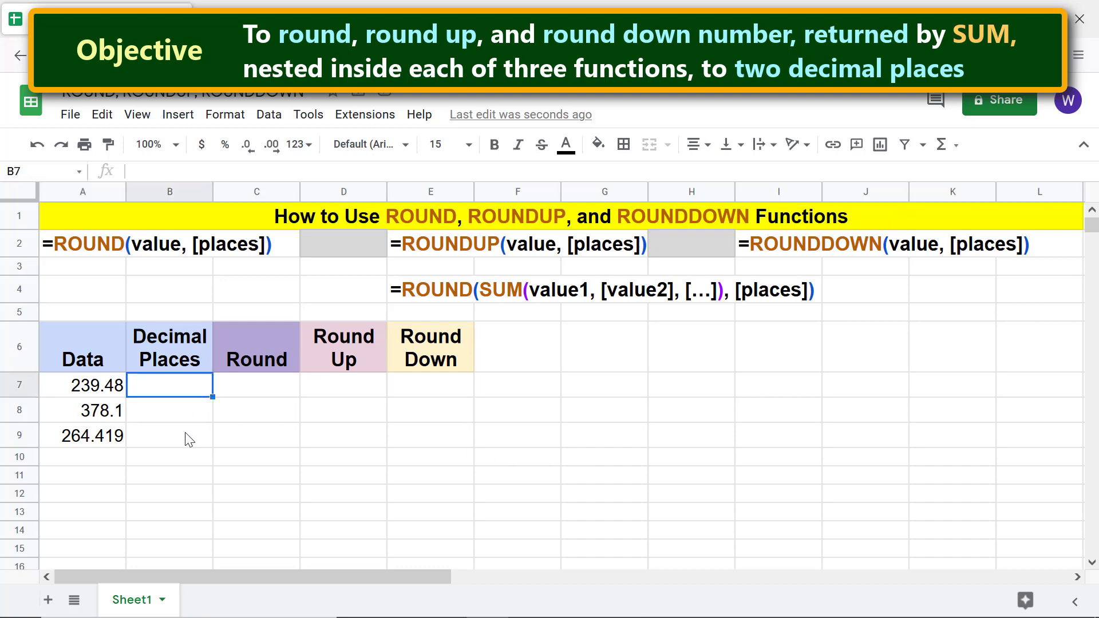
text(2)
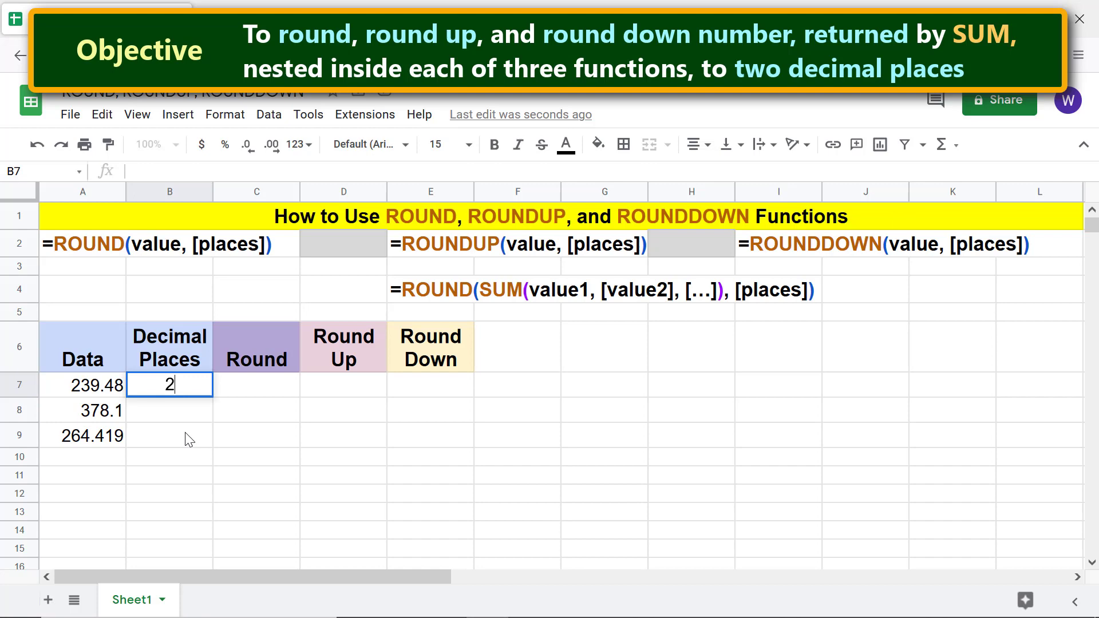
key(Return)
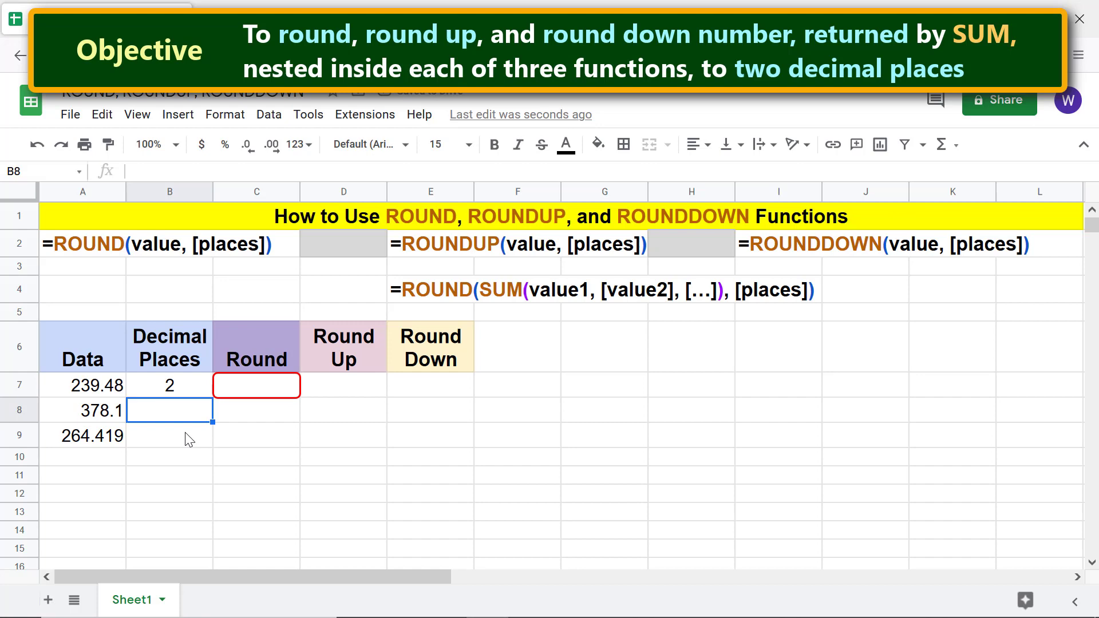
click(263, 389)
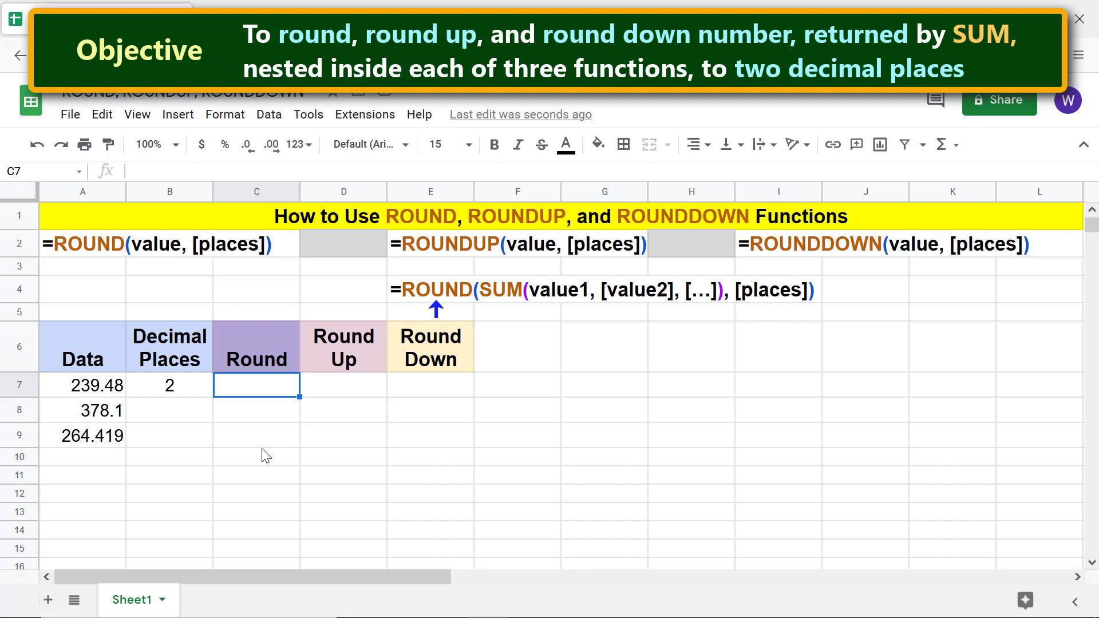
- Enter =ROUND(SUM(A7:A9),B7) in cell C7, giving 882
text(=rou)
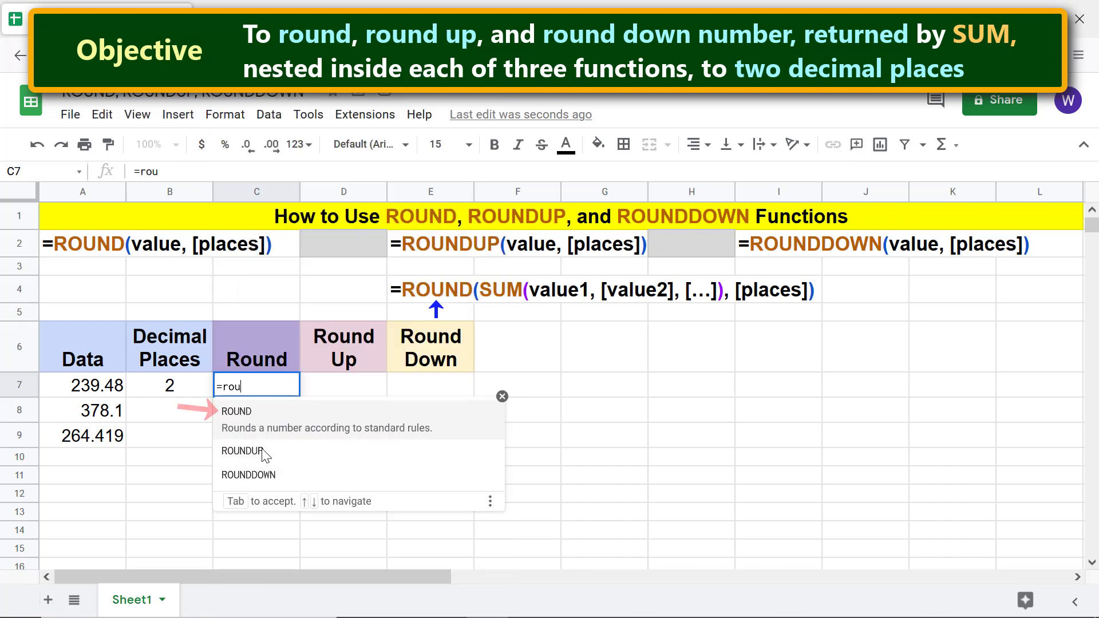
click(245, 413)
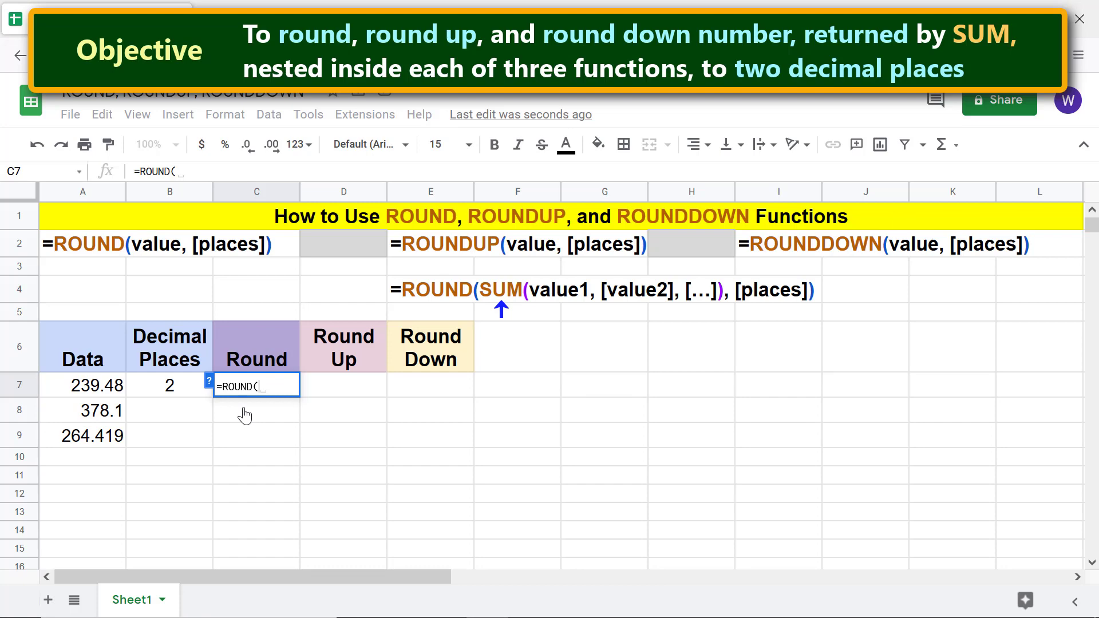
text(su)
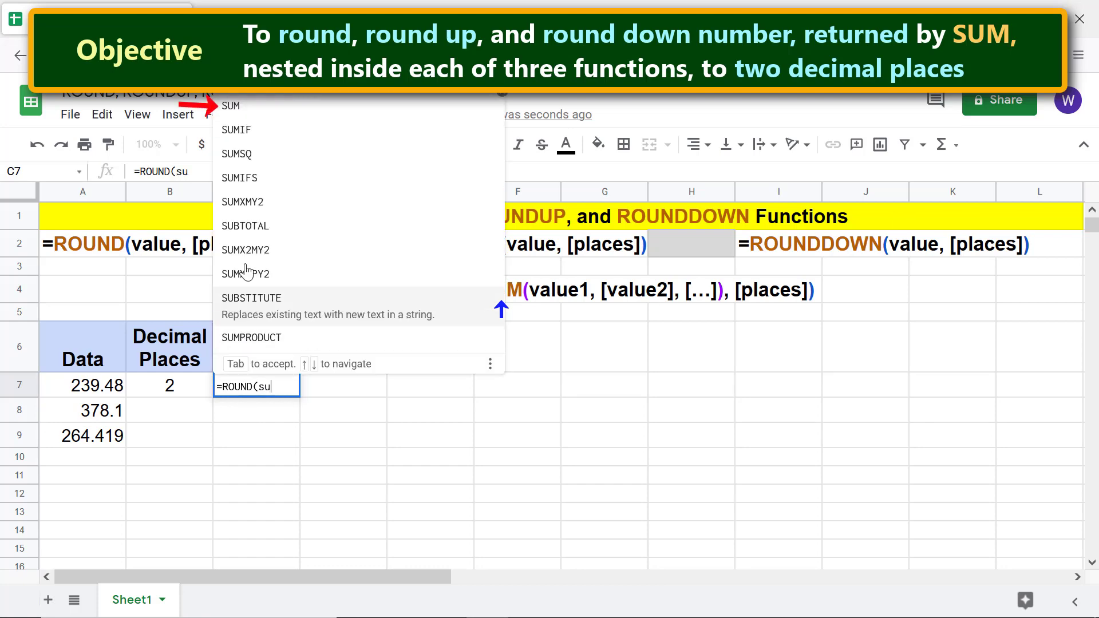
click(262, 112)
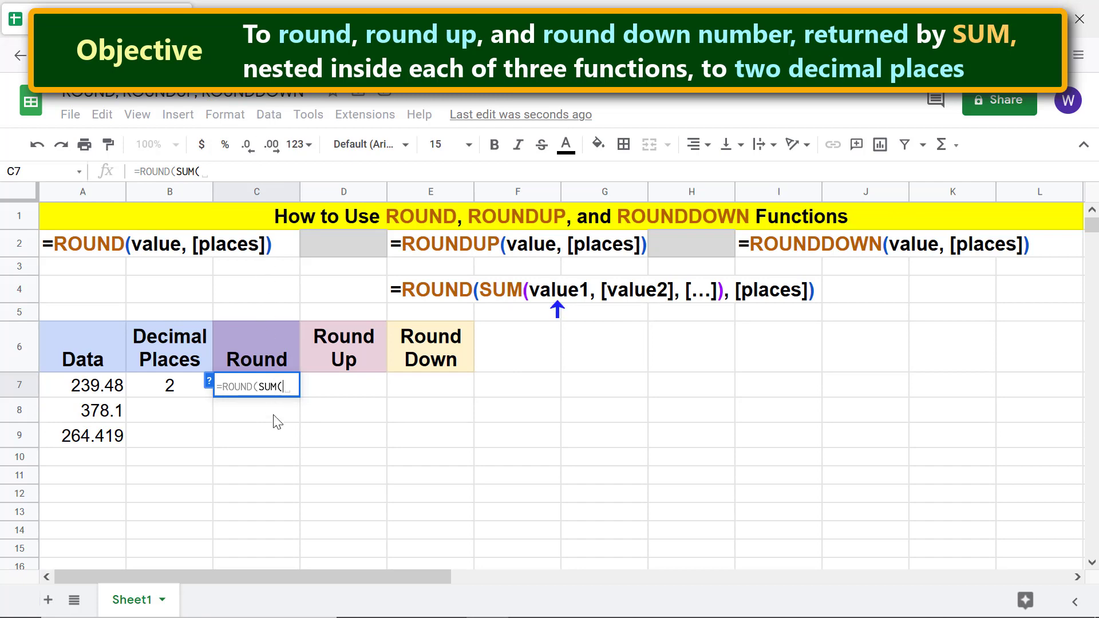
click(114, 389)
shift+click(109, 448)
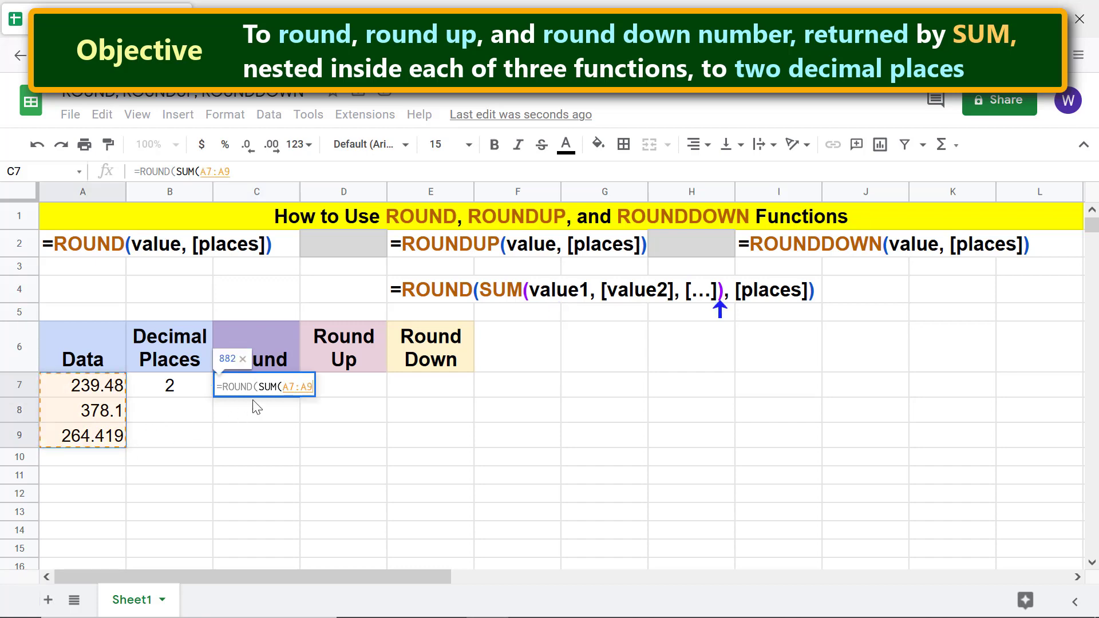
text())
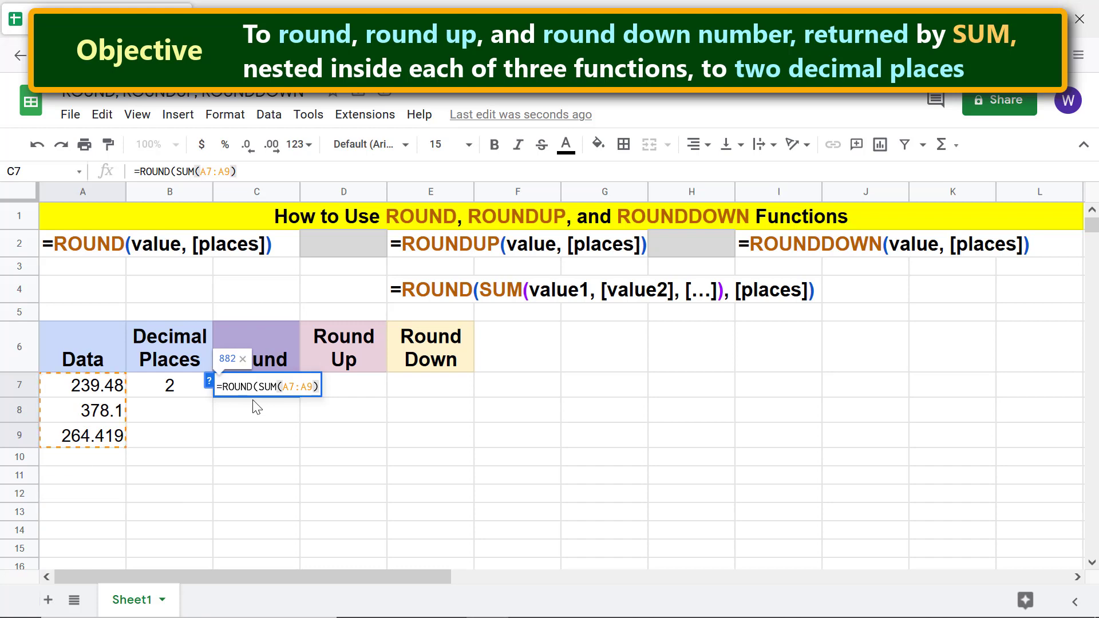
text(,)
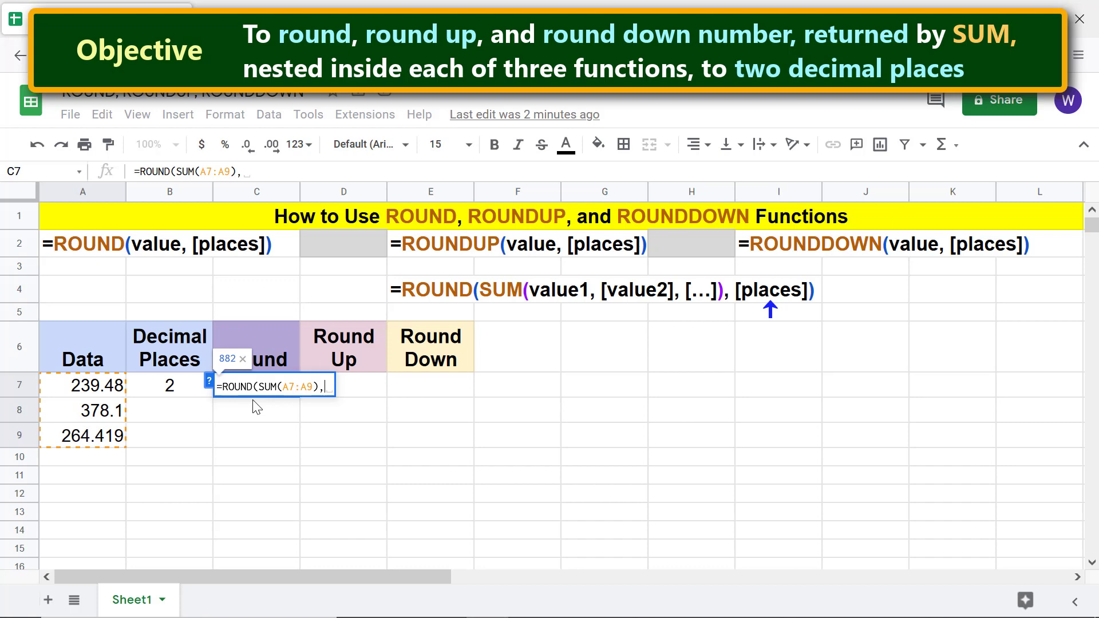
click(173, 390)
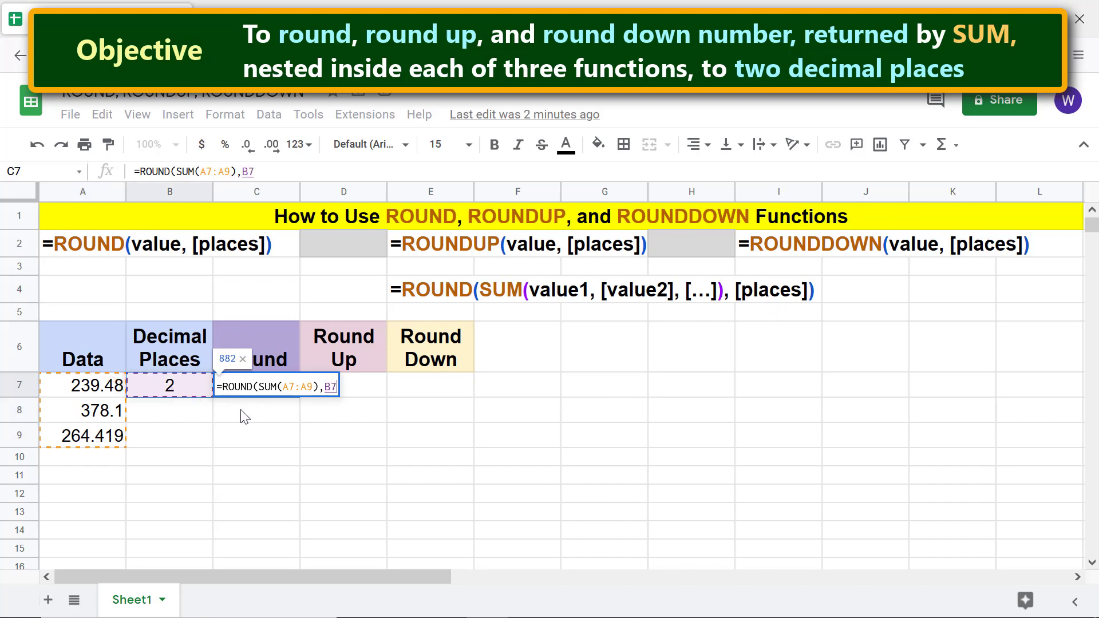
text())
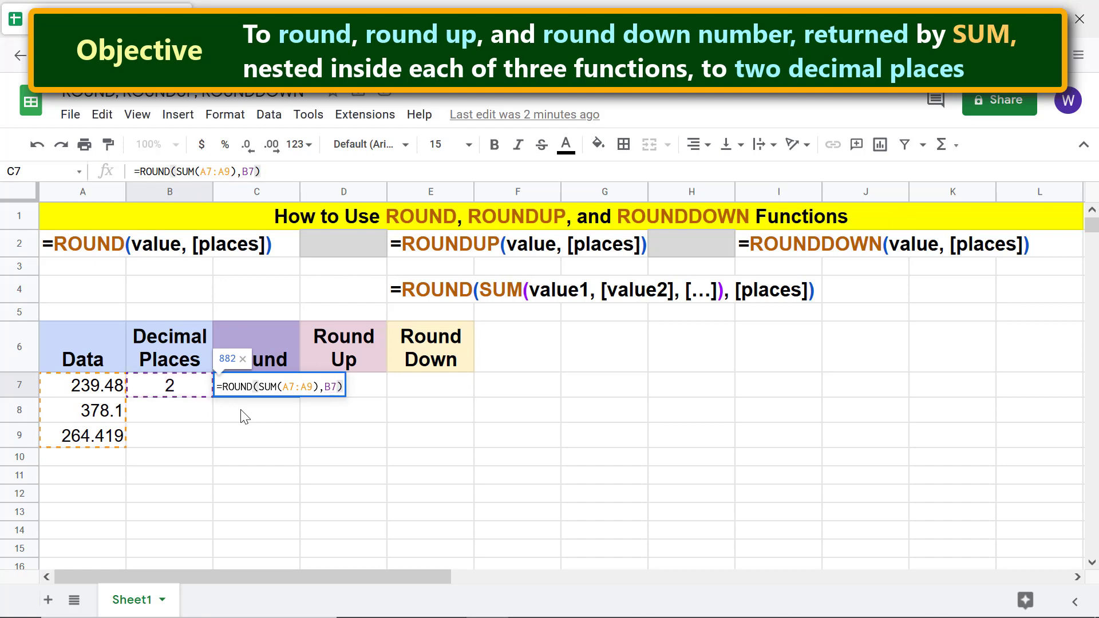
key(Return)
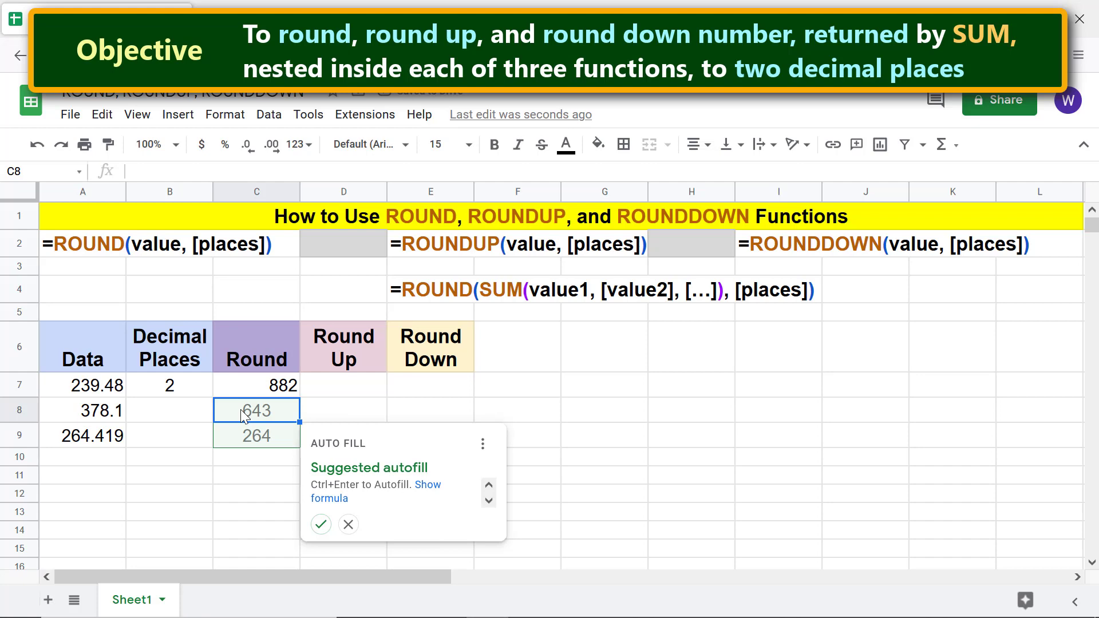
- Change C7's formula to =ROUND(SUM($A$7:$A$9),$B$7) with absolute references
click(348, 525)
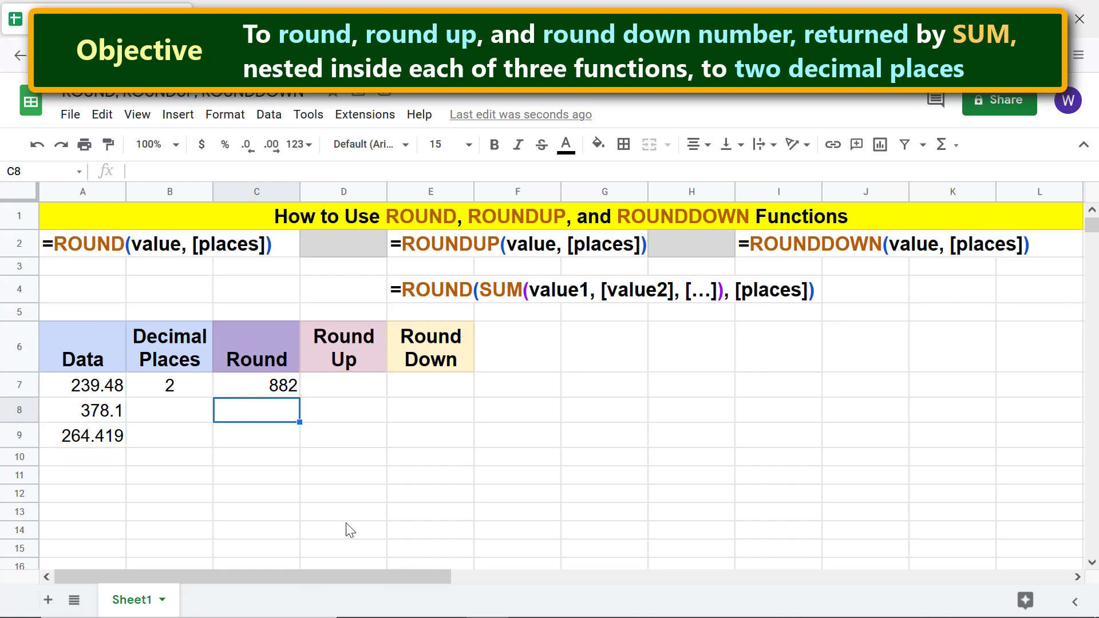
click(281, 393)
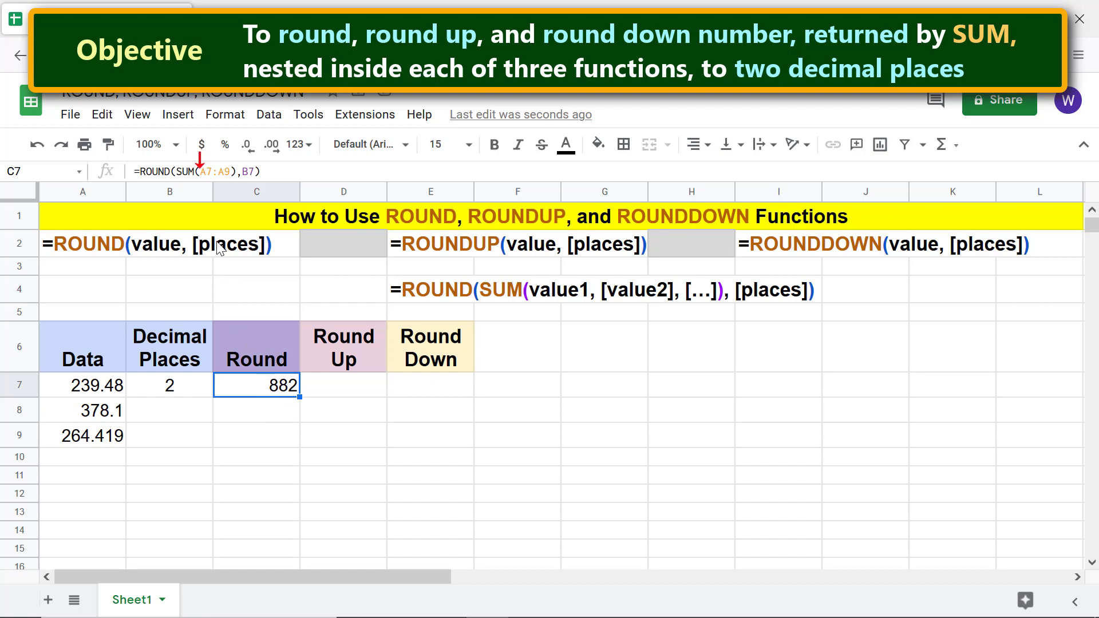
click(202, 175)
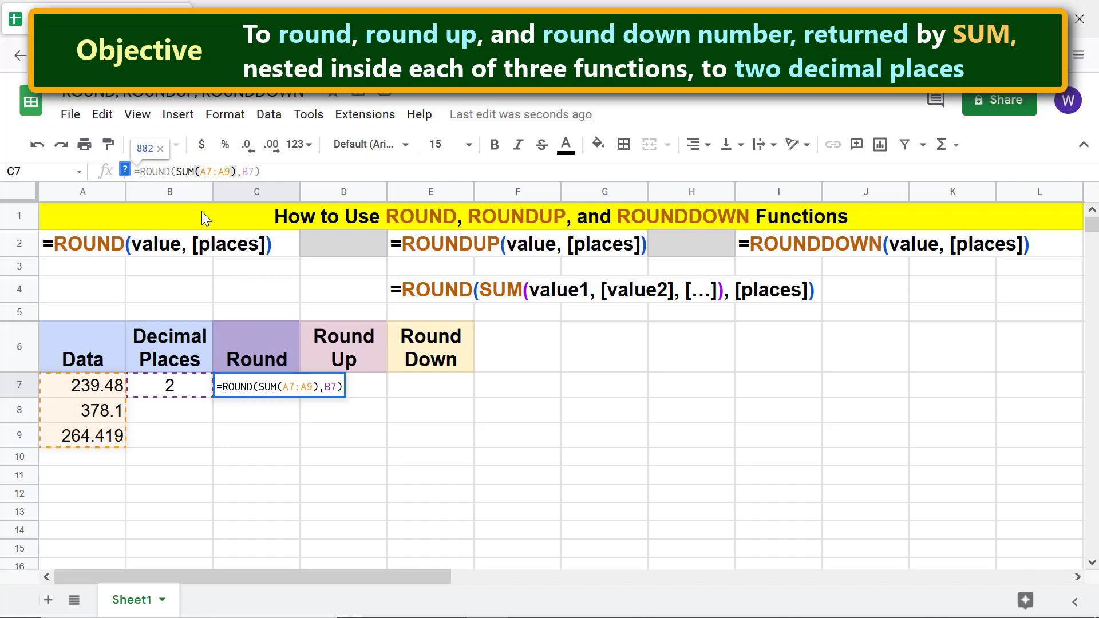
key(F4)
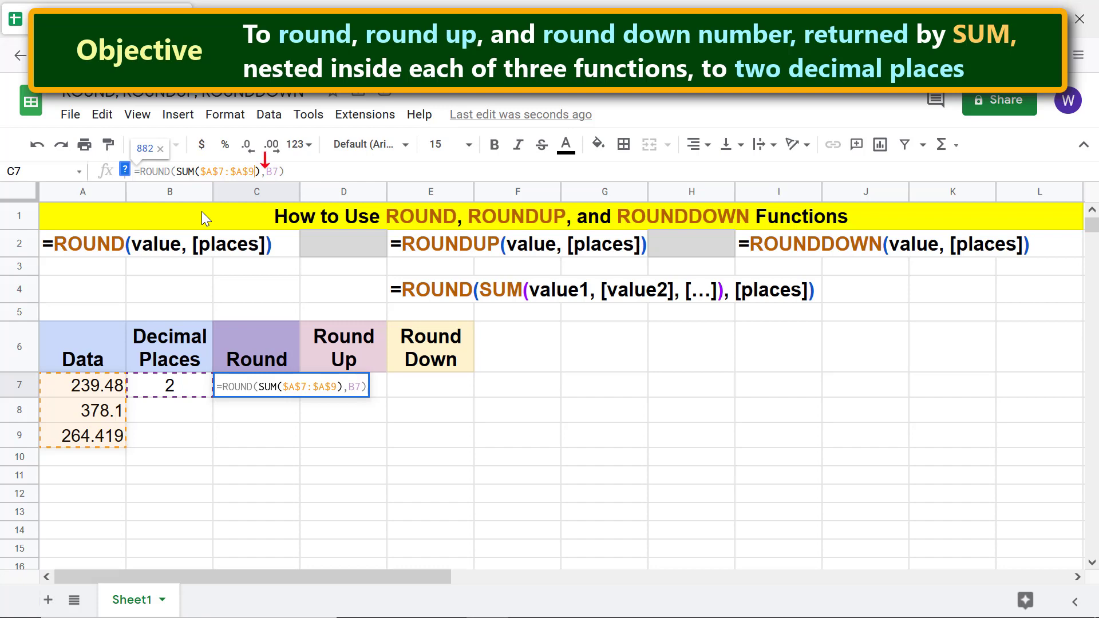
click(266, 171)
key(F4)
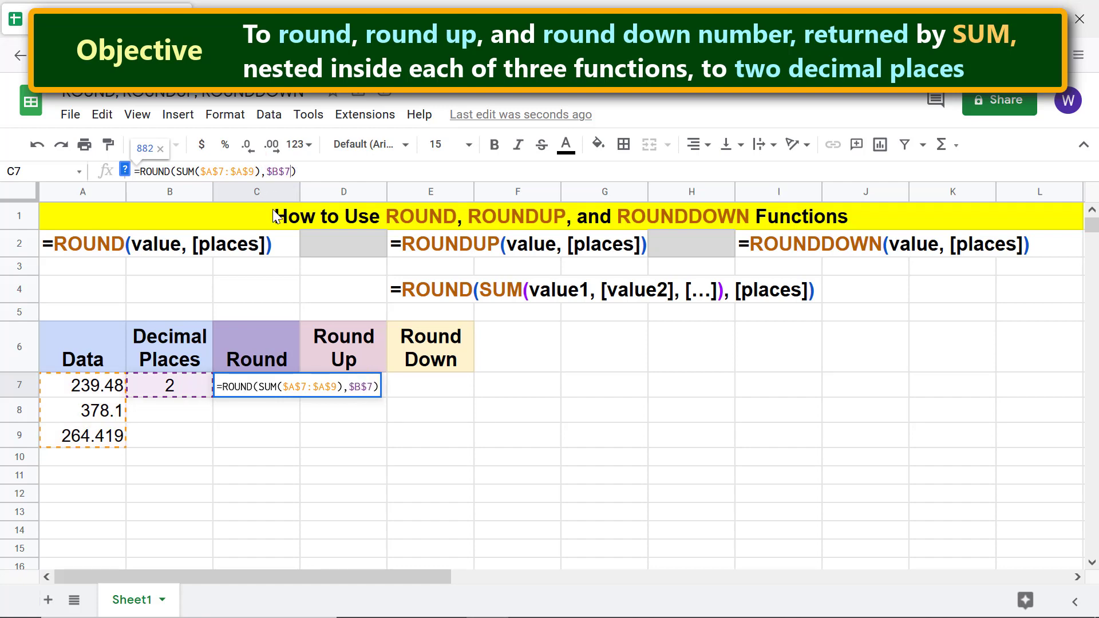
key(Return)
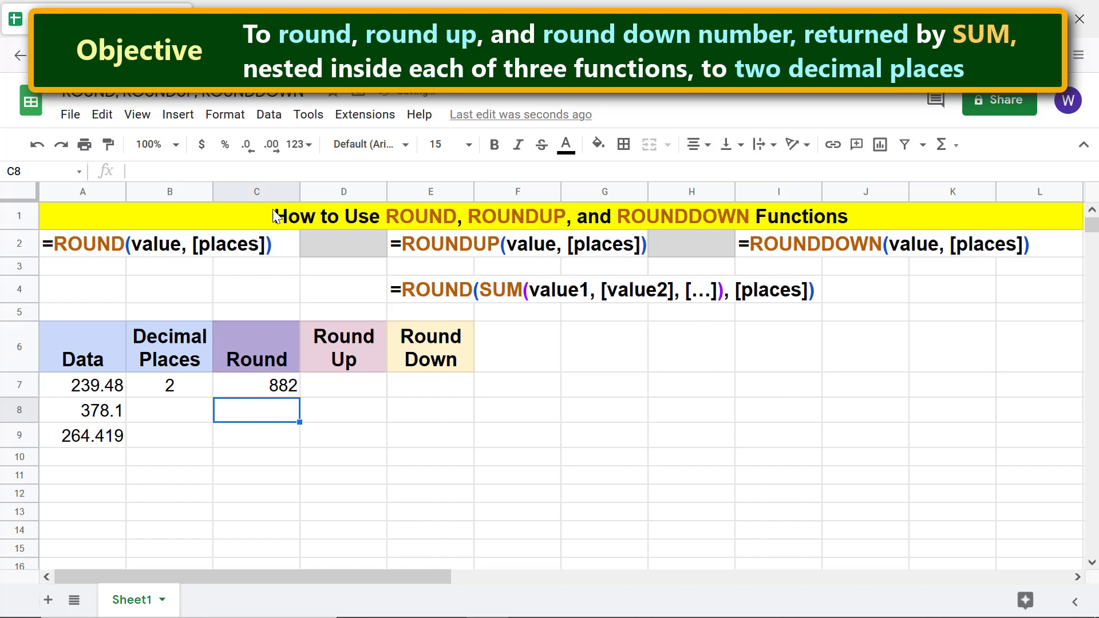
- Copy the C7 Round formula across to D7 and E7
click(261, 388)
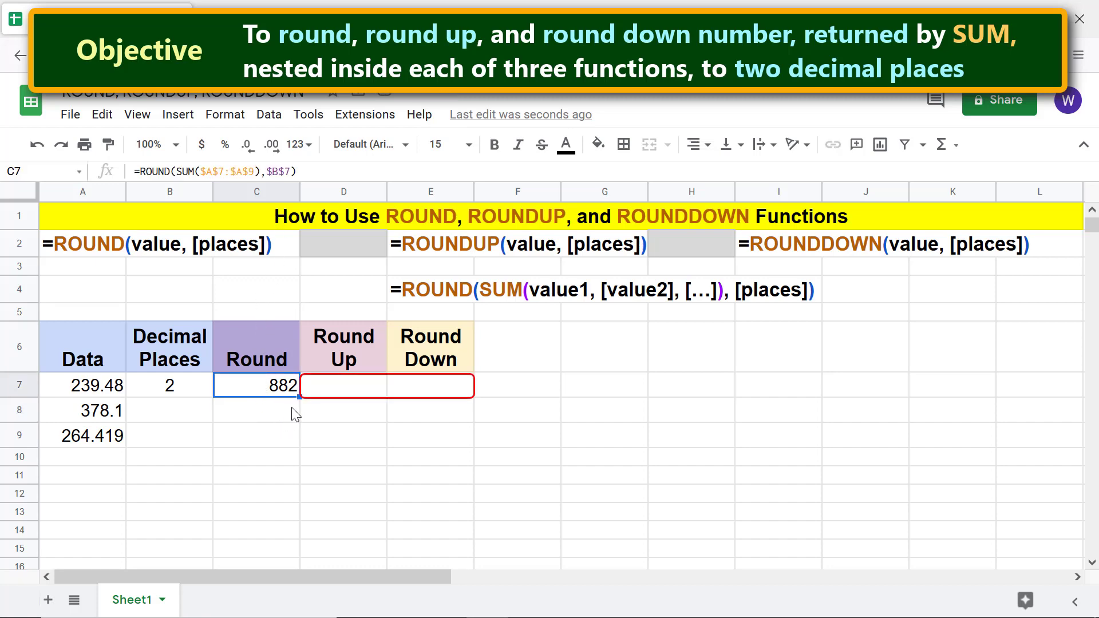
drag(300, 396, 422, 407)
click(365, 417)
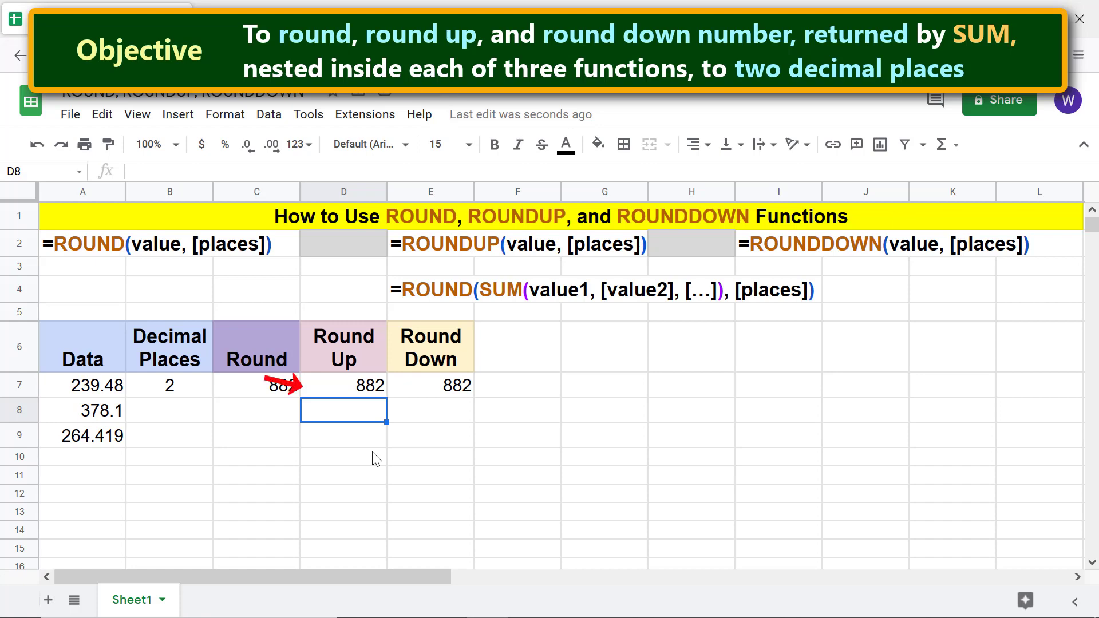
- Change D7's formula to ROUNDUP, showing 882
click(369, 388)
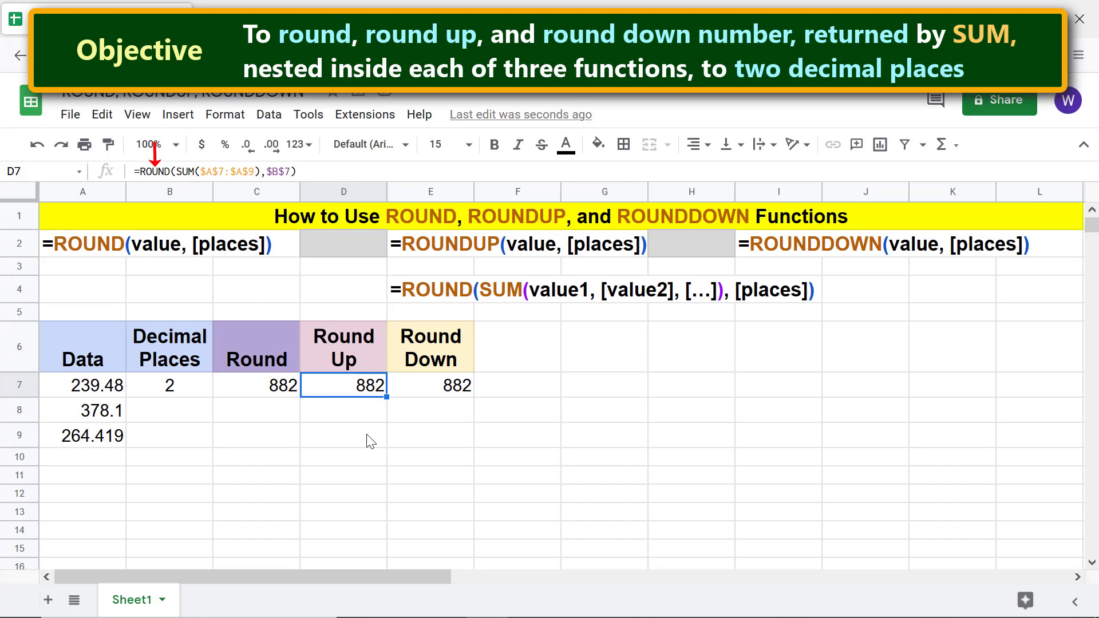
click(171, 171)
text(UP)
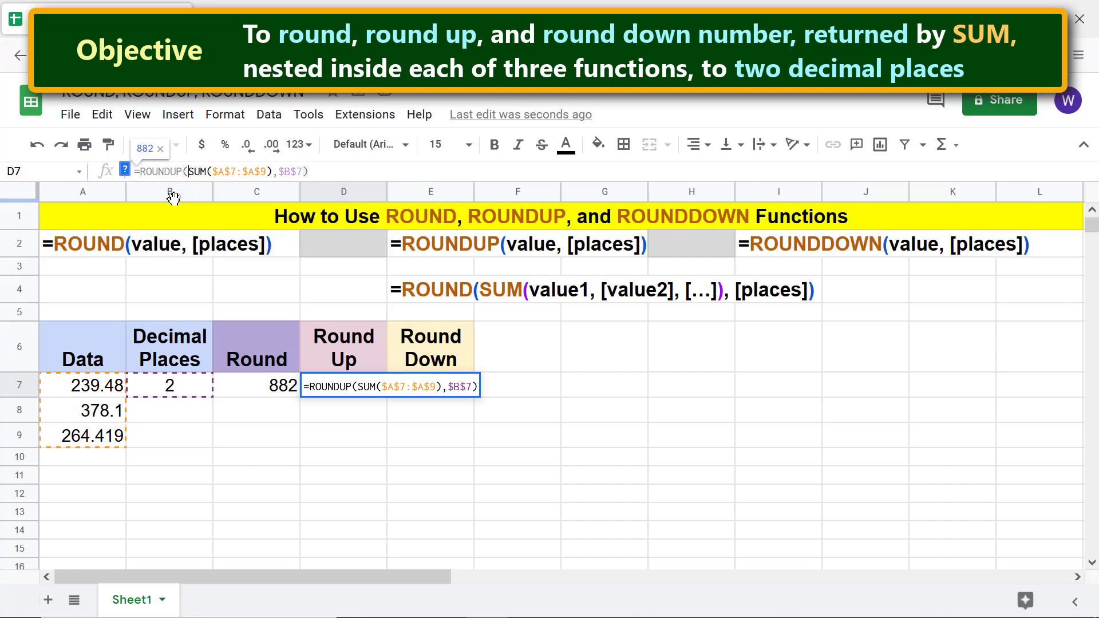
key(Return)
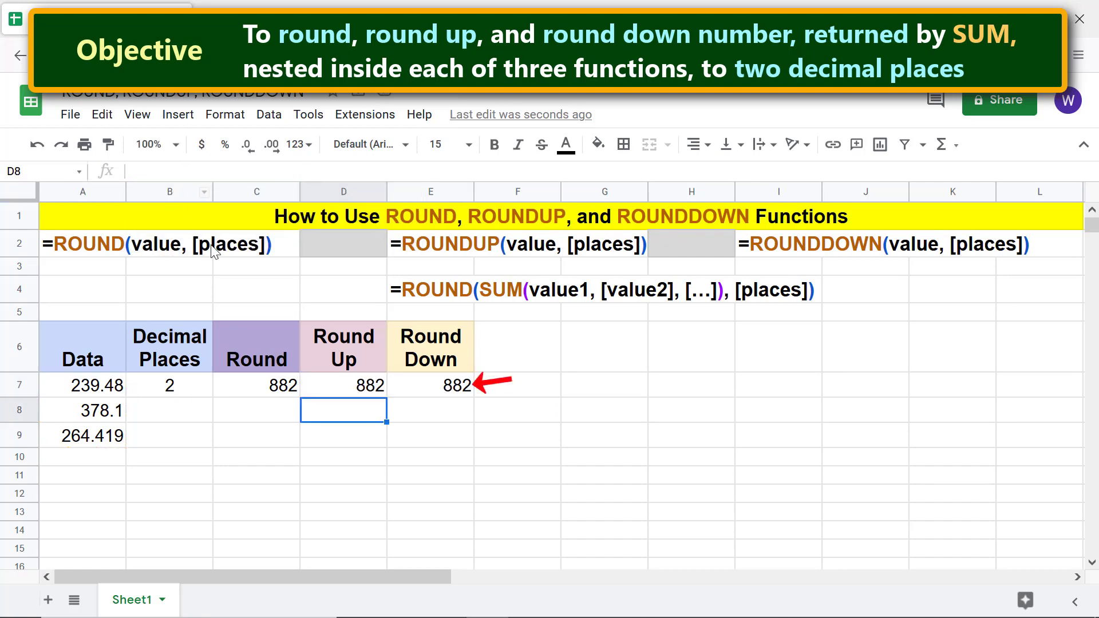
- Change E7's formula to ROUNDDOWN, showing 881.99
click(413, 388)
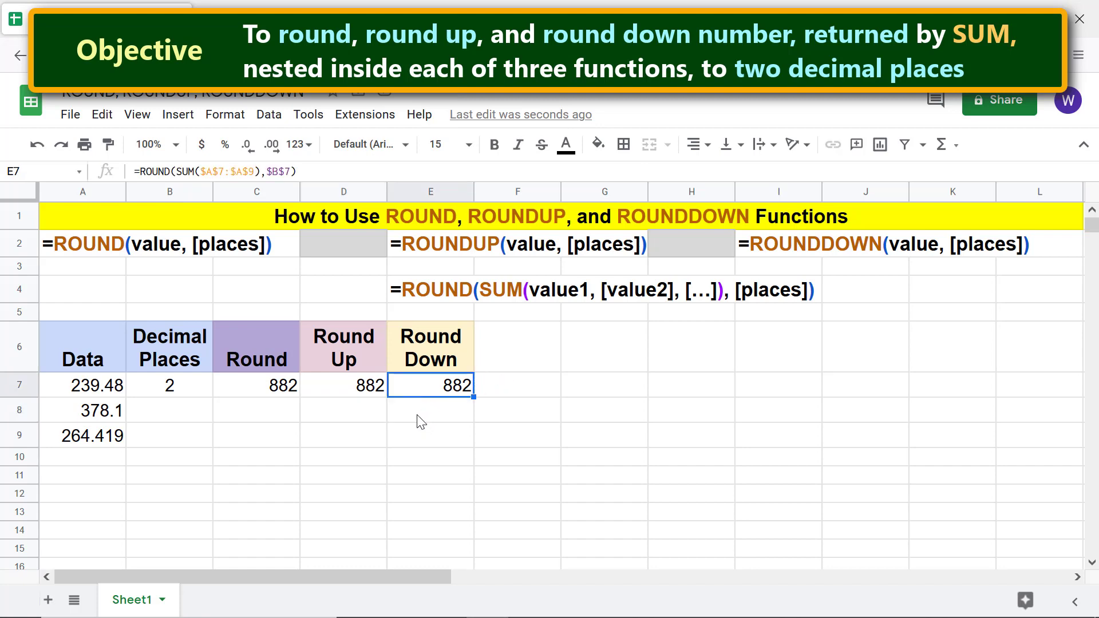
click(170, 172)
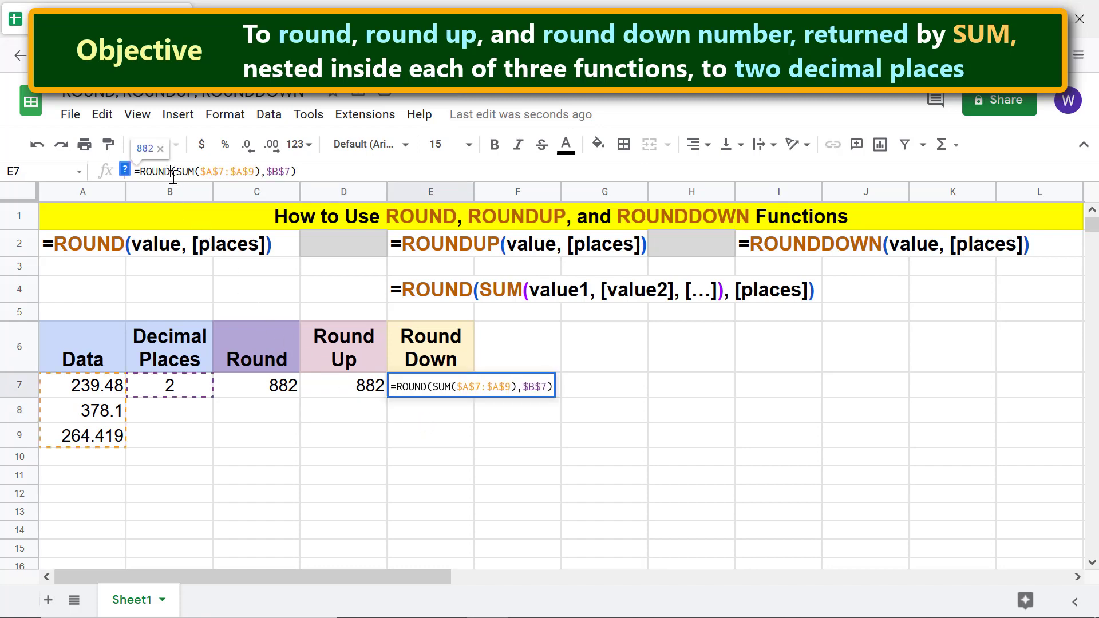
text(DOWN)
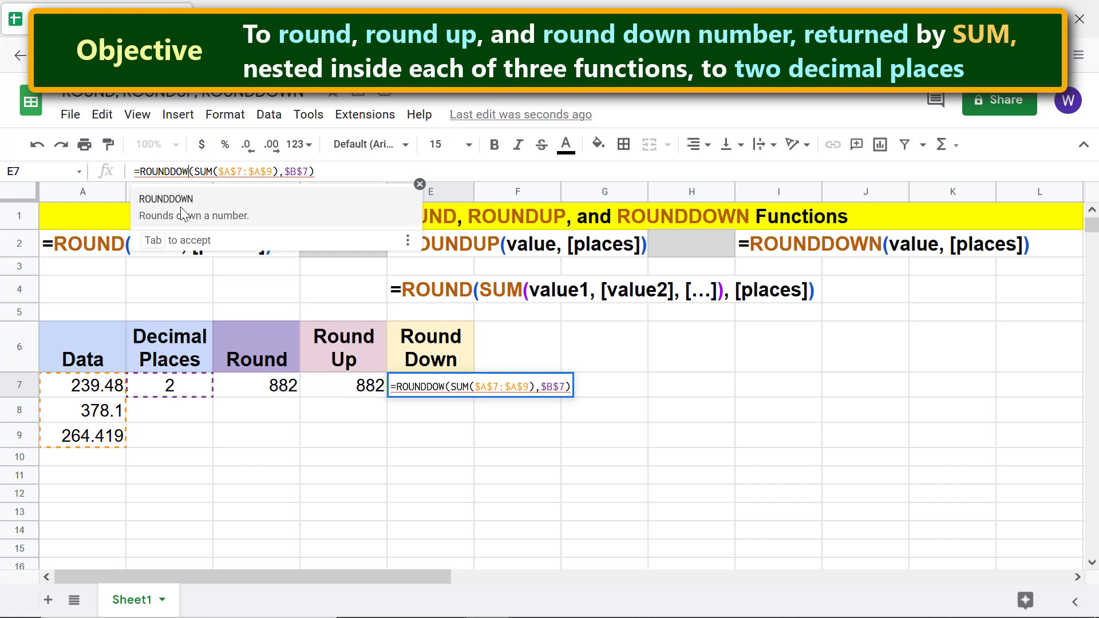
key(Return)
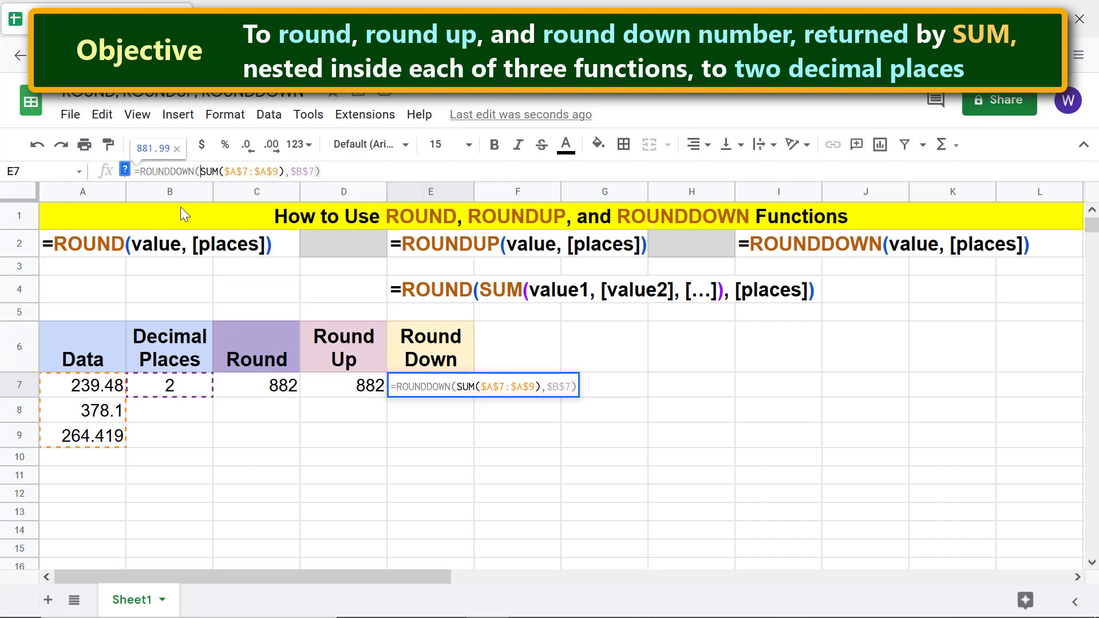